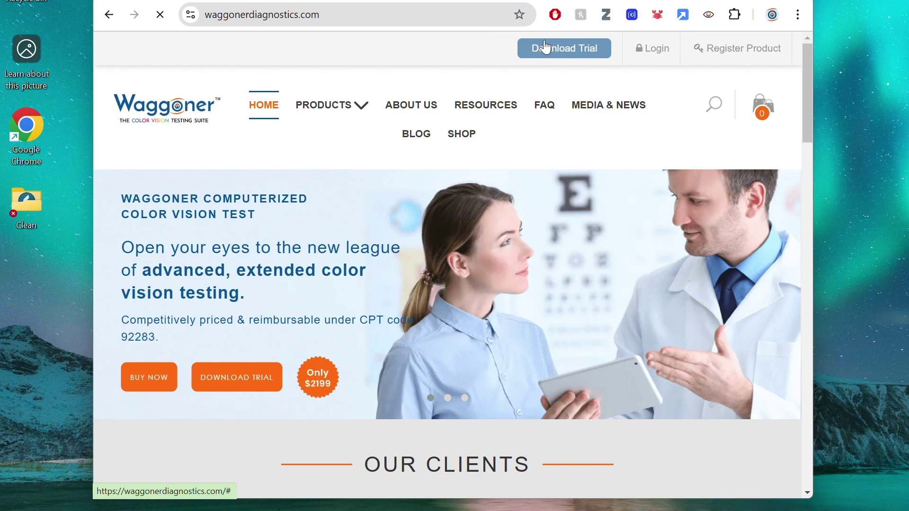
# Fill the CCVT 30-Day Trial form with the requester's first and last name, e-mail and phone number, and submit it
pyautogui.click(547, 48)
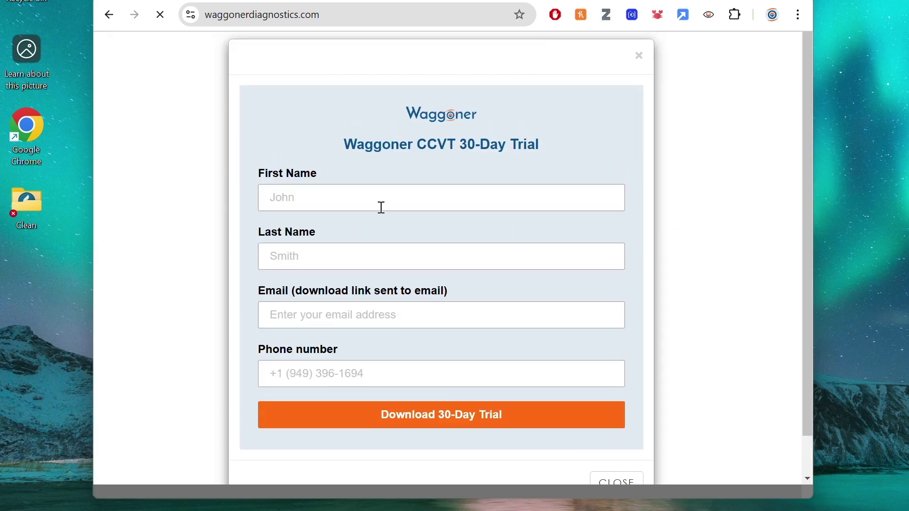
pyautogui.click(381, 206)
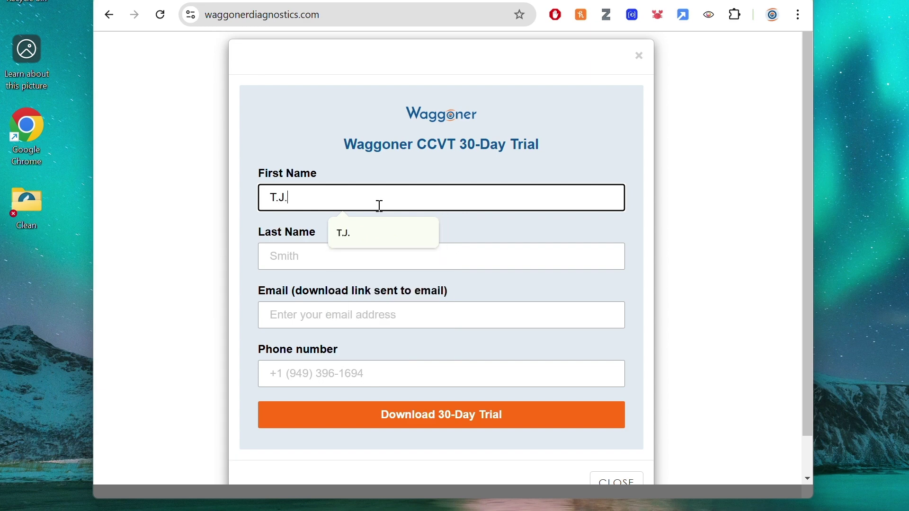
pyautogui.press('Tab')
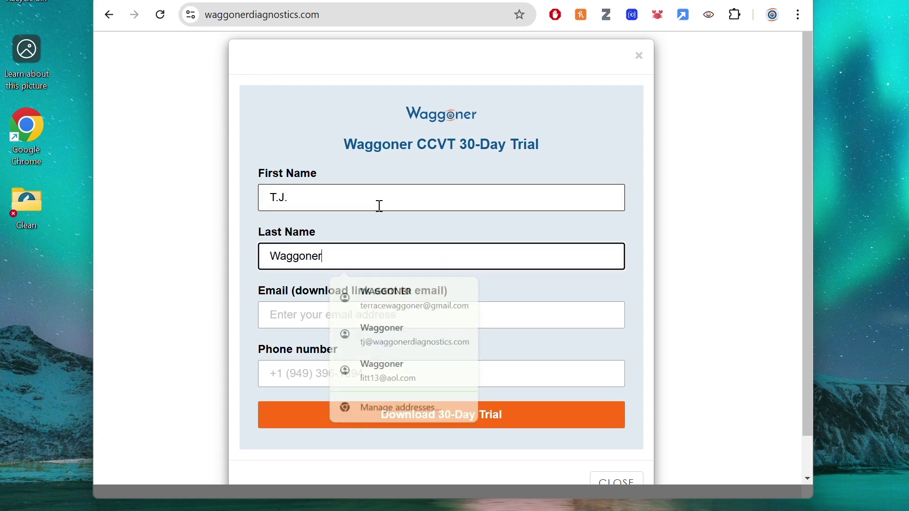
pyautogui.press('Tab')
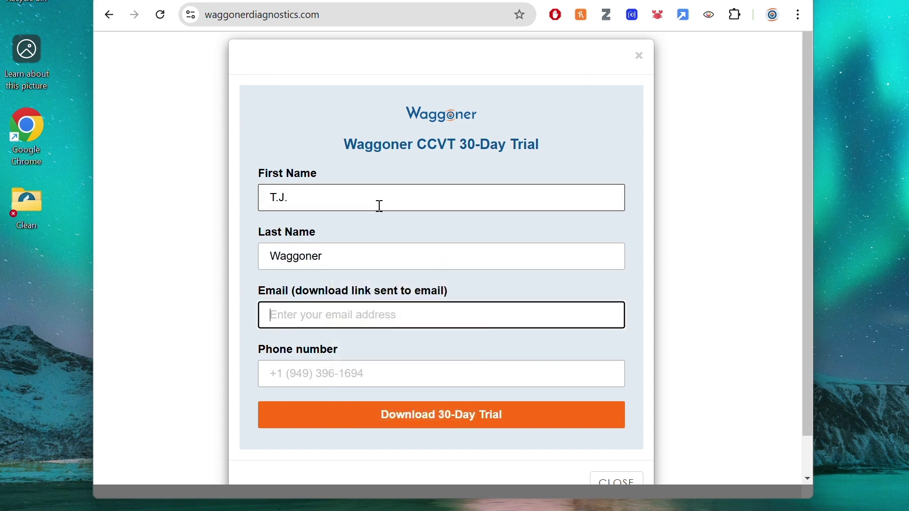
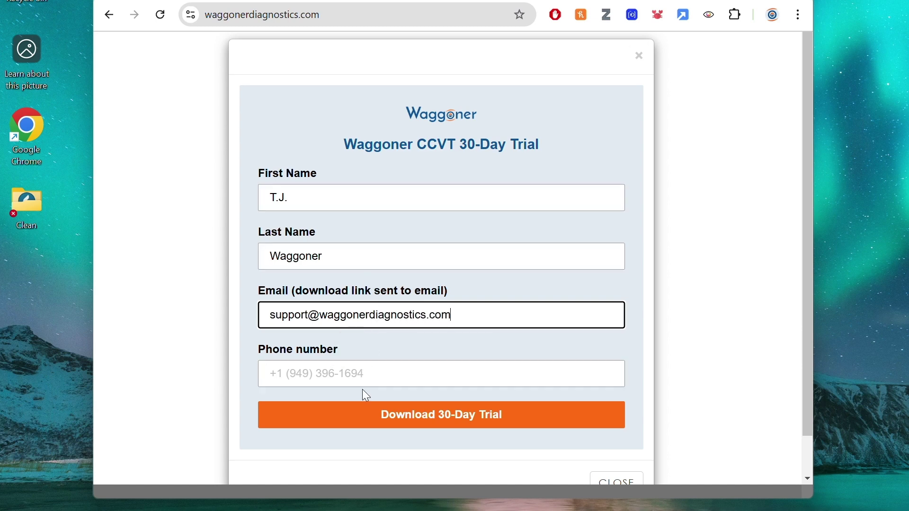
pyautogui.click(362, 376)
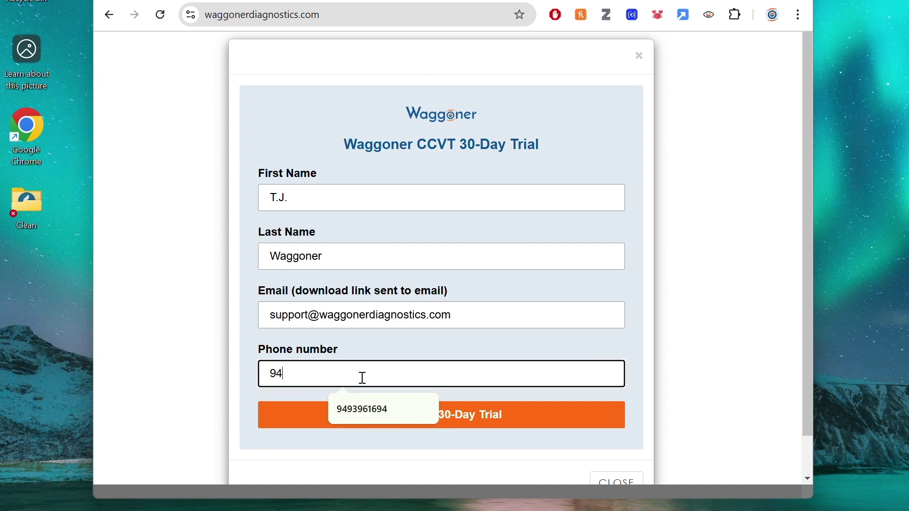
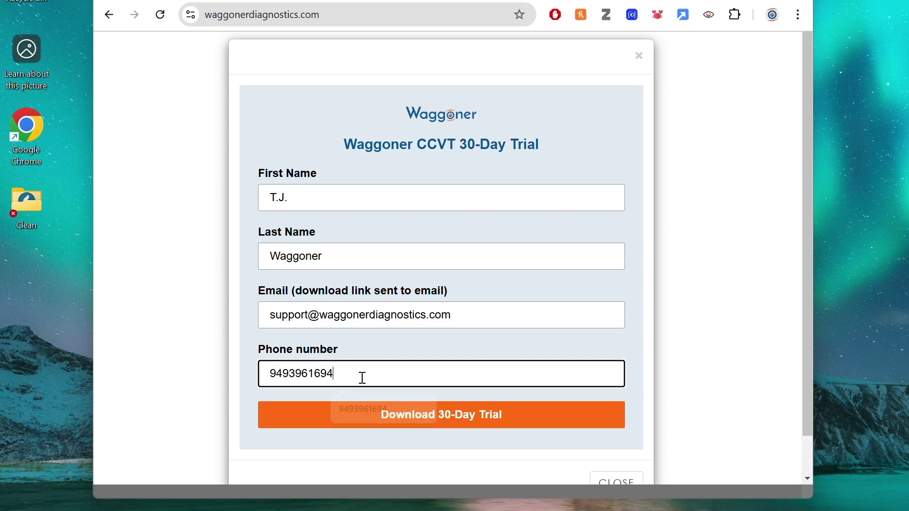
pyautogui.click(368, 419)
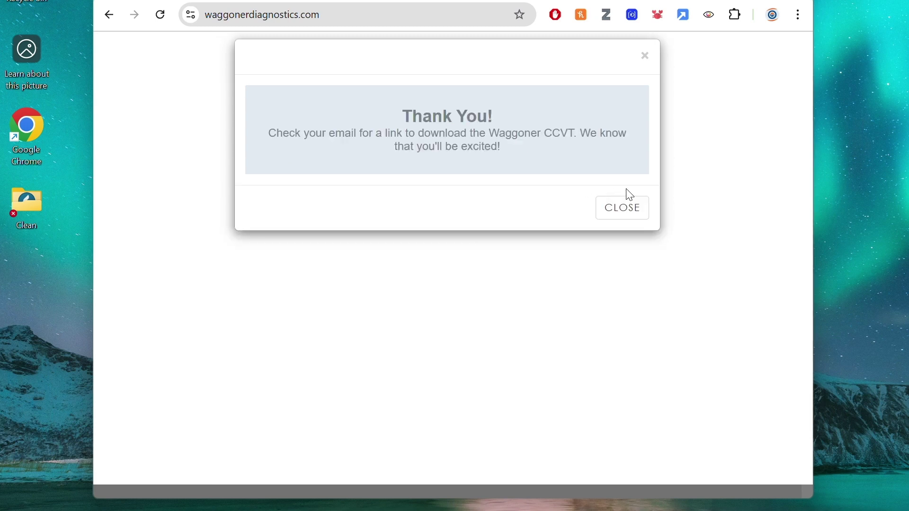
# Dismiss the thank-you popup, reload to start the setup download, and view Chrome's full download history
pyautogui.click(635, 212)
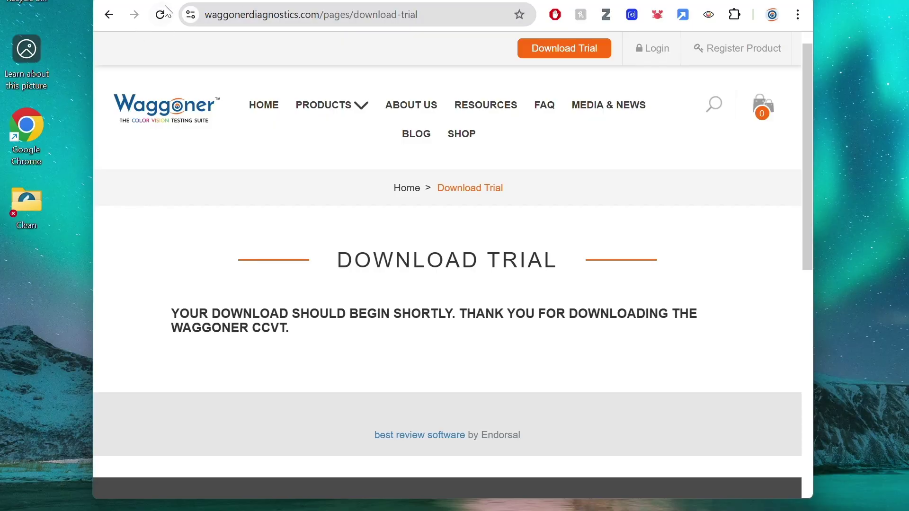
pyautogui.click(162, 14)
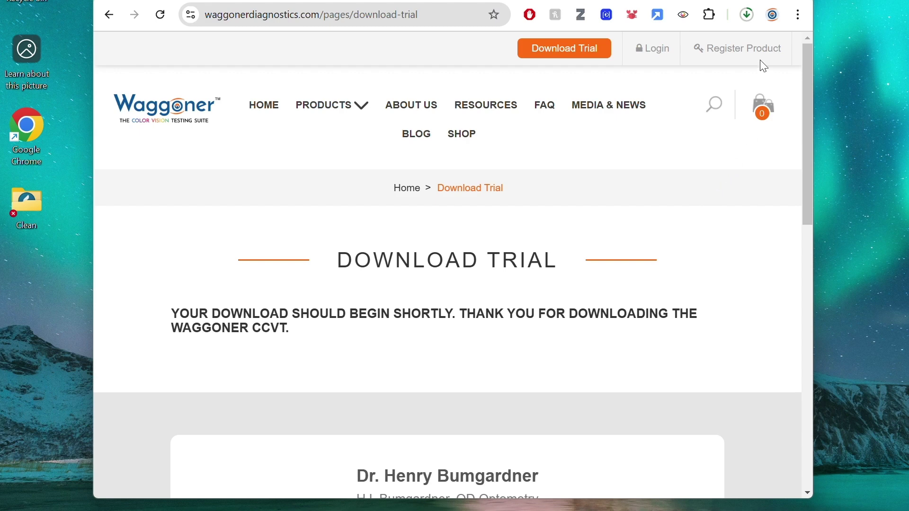
pyautogui.click(752, 15)
pyautogui.moveTo(694, 75)
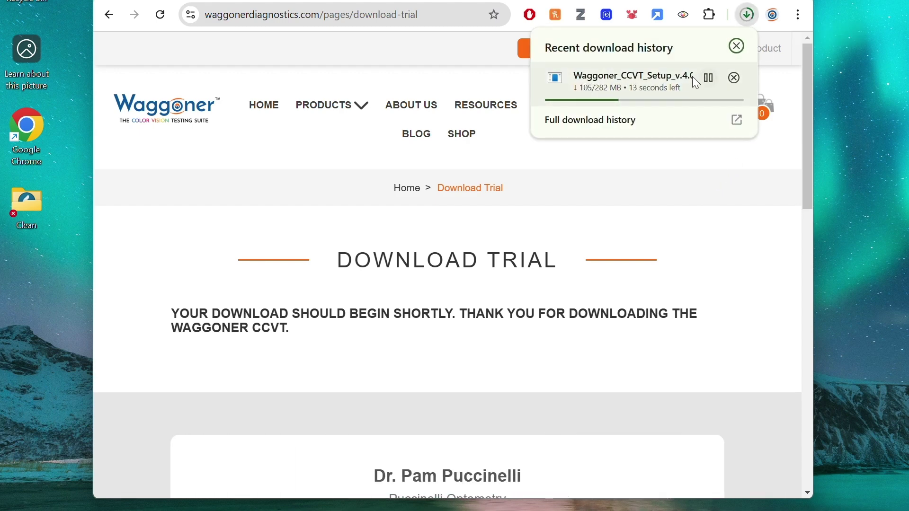
pyautogui.click(631, 130)
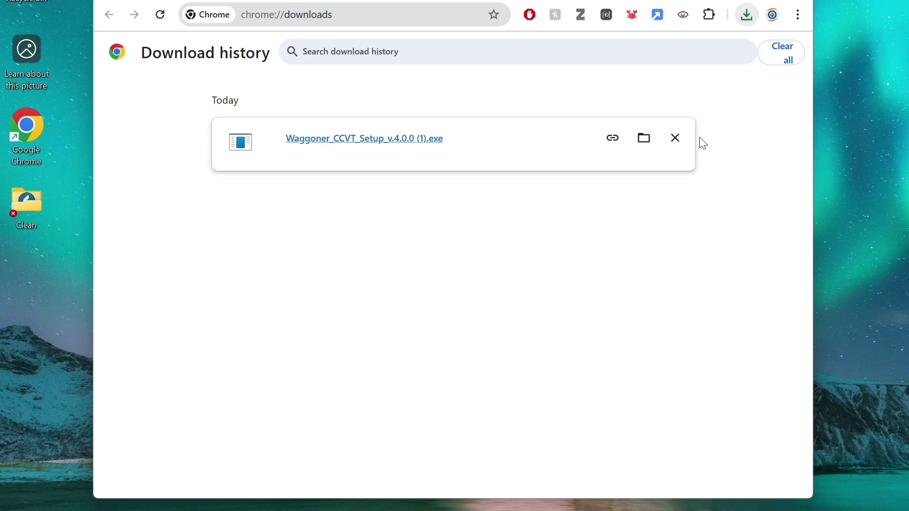
# Move Waggoner_CCVT_Setup_v.4.0.0 from the Downloads folder onto the desktop and close Explorer
pyautogui.click(645, 139)
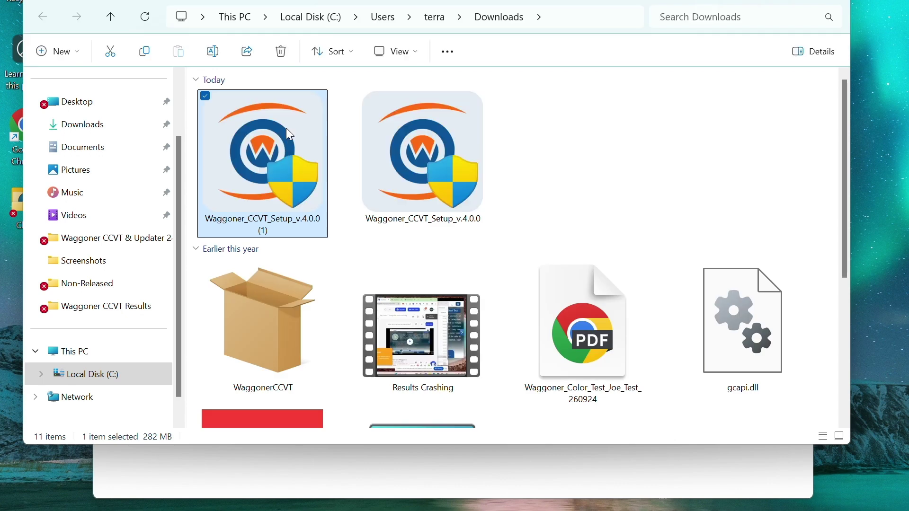
pyautogui.click(417, 152)
pyautogui.moveTo(416, 152); pyautogui.dragTo(18, 387)
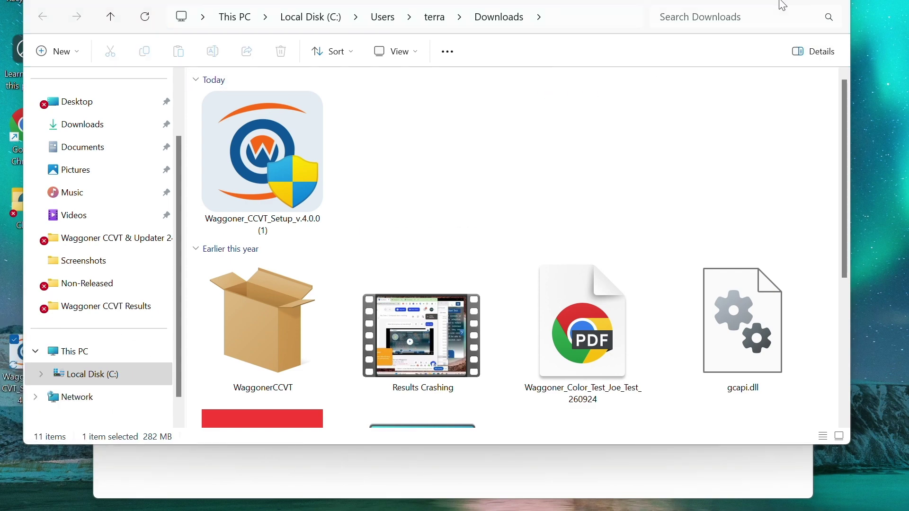
pyautogui.hotkey('alt', 'F4')
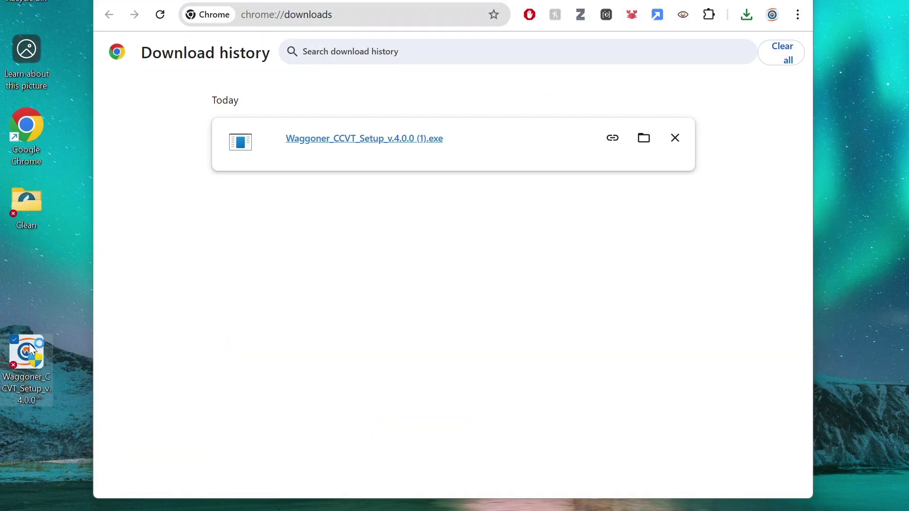
# Run the desktop installer, install Waggoner CCVT to the default folder, and launch it on finishing
pyautogui.doubleClick(29, 343)
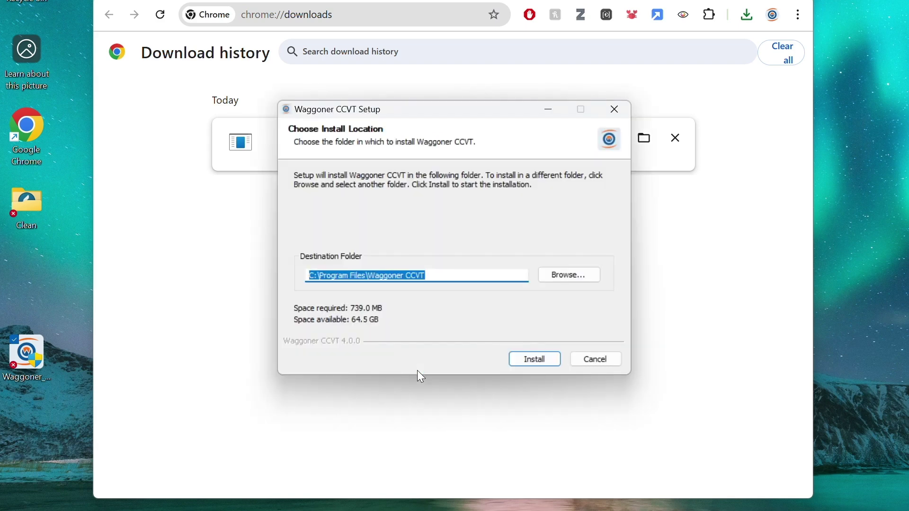
pyautogui.click(523, 355)
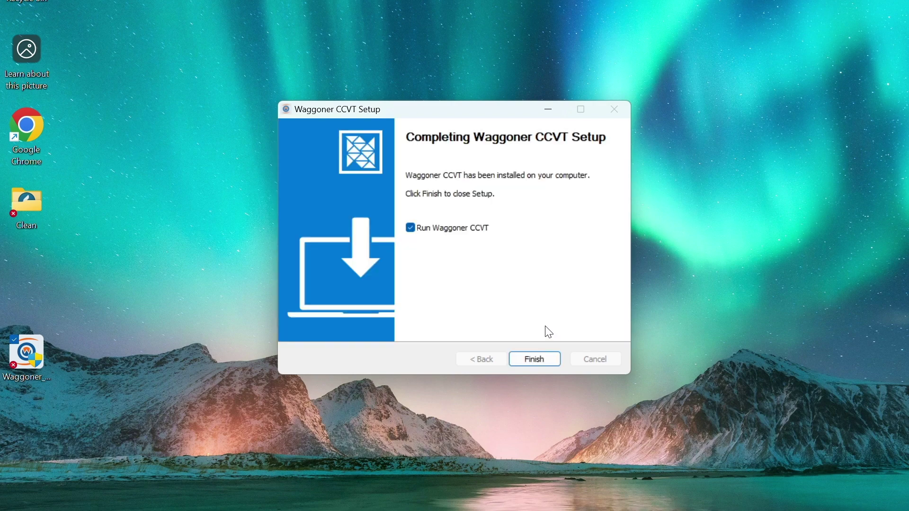
pyautogui.click(536, 362)
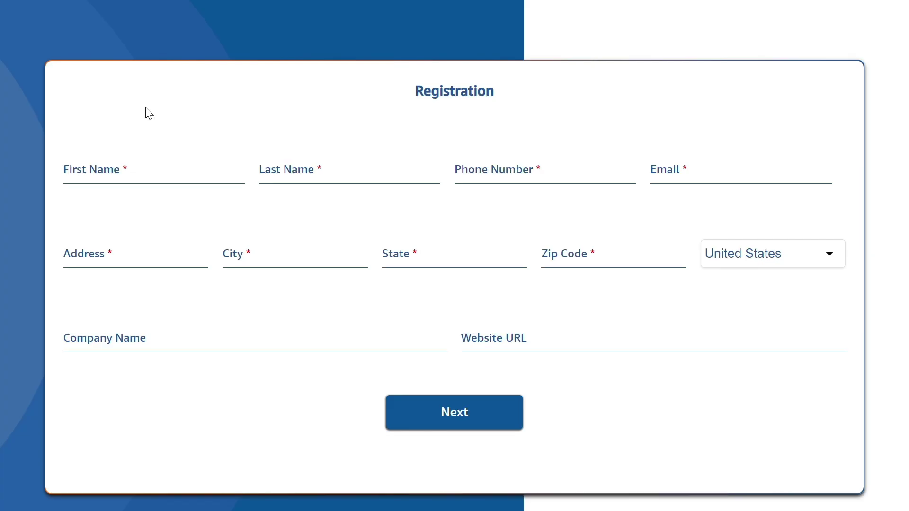
# Enter the registrant's first name, last name and phone number on the Registration form and continue
pyautogui.click(122, 165)
pyautogui.press('Tab')
pyautogui.press('Tab')
pyautogui.write('949')
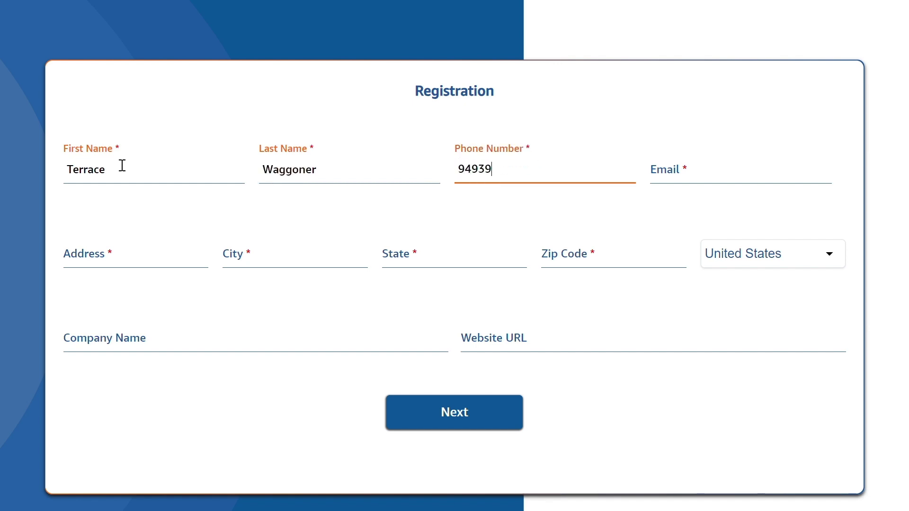
pyautogui.write('39')
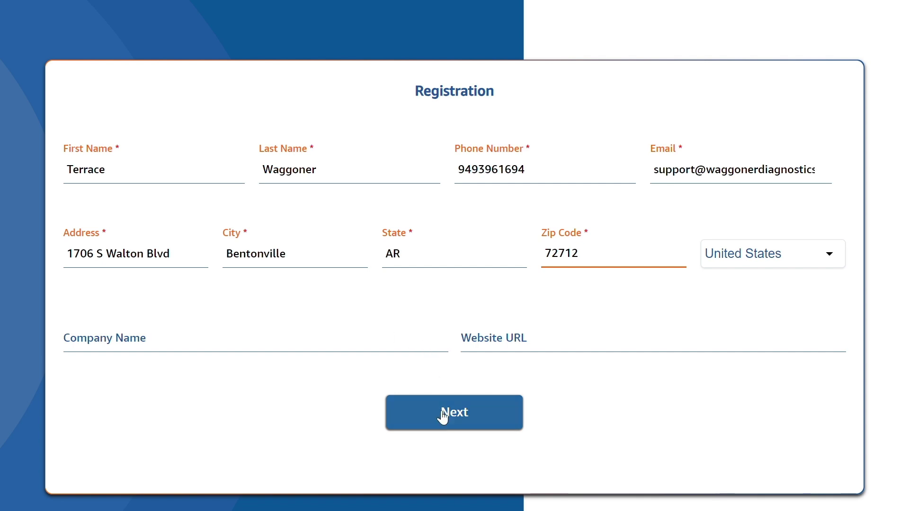
pyautogui.click(442, 416)
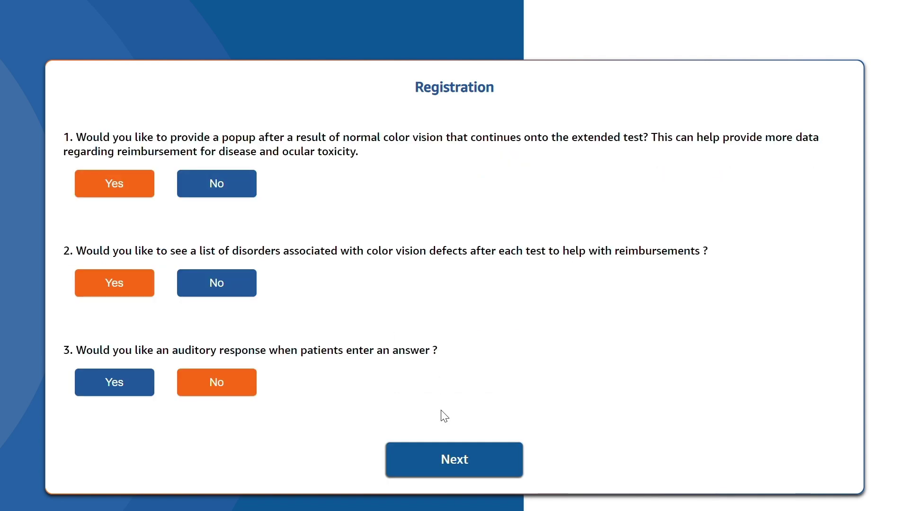
# Answer No to the extended-test popup and disorder list, and give Other: FAA as the referral source
pyautogui.click(219, 182)
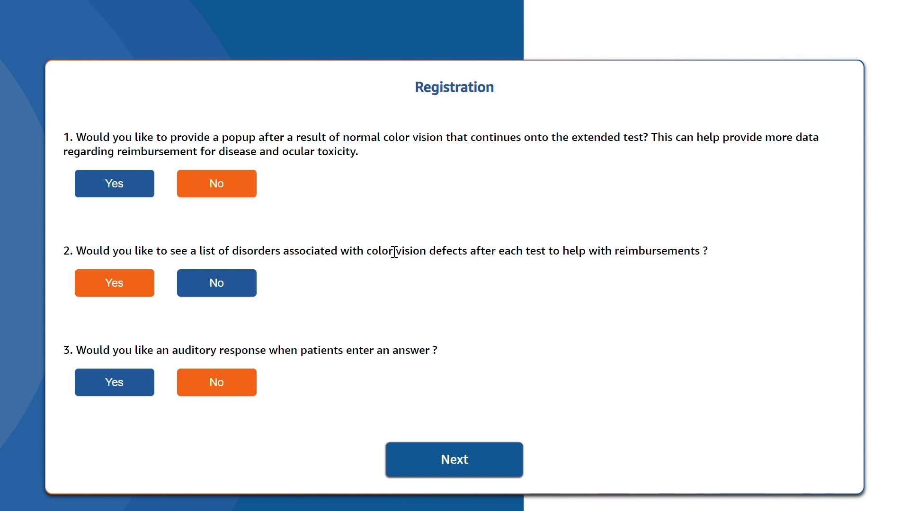
pyautogui.click(228, 285)
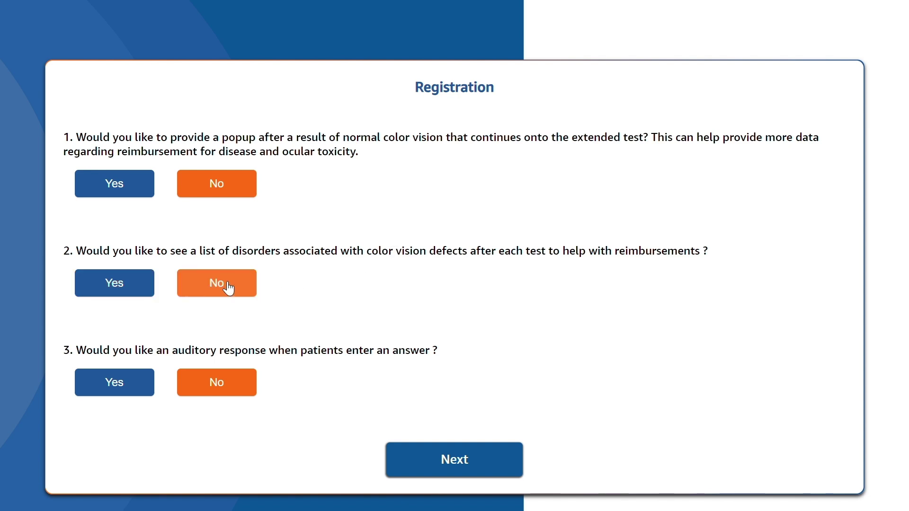
pyautogui.click(479, 459)
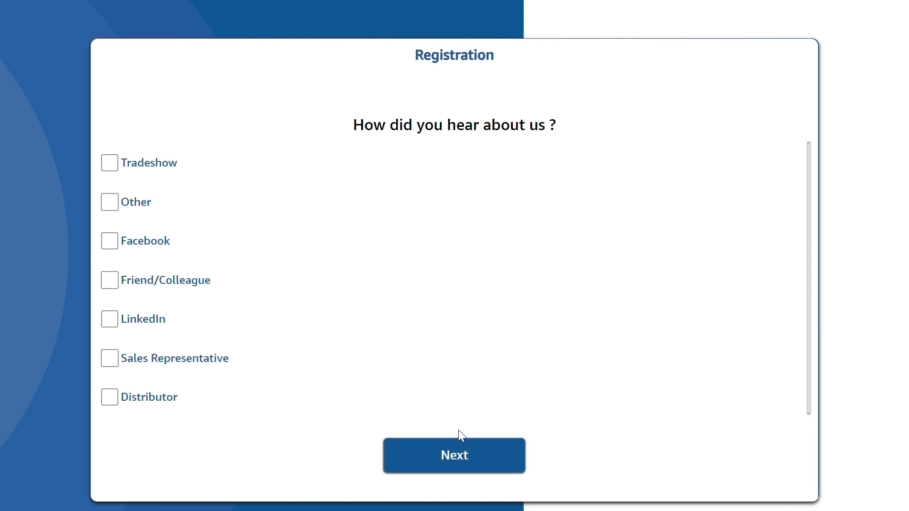
pyautogui.click(129, 206)
pyautogui.click(358, 207)
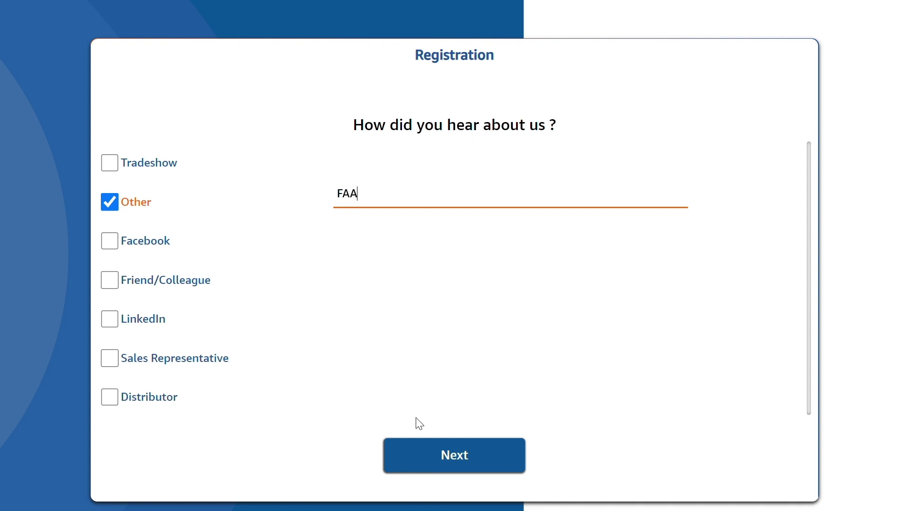
pyautogui.click(431, 457)
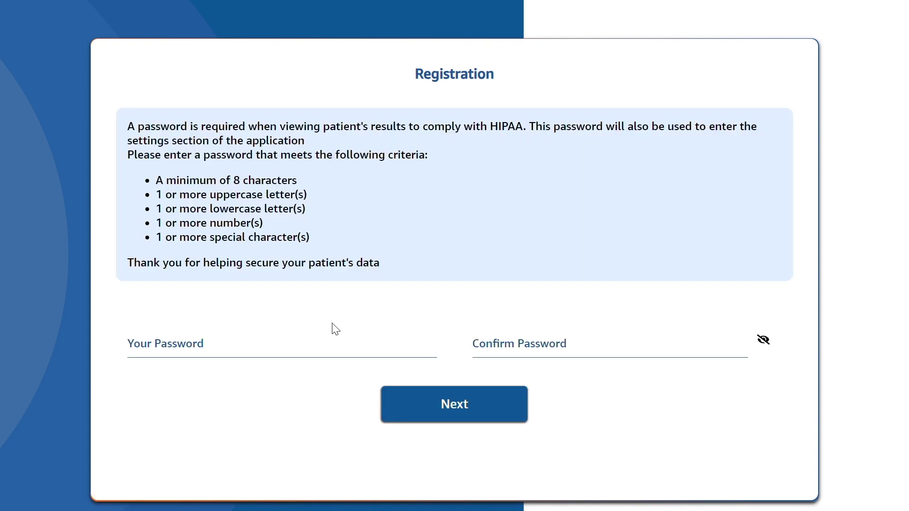
# Enter the account password in both password fields and confirm it
pyautogui.click(334, 345)
pyautogui.write('••••••')
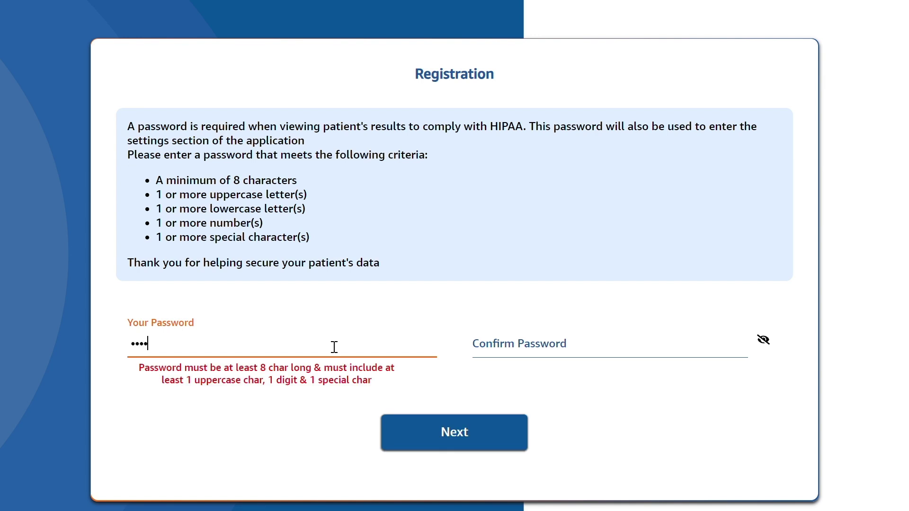
pyautogui.write('••')
pyautogui.click(509, 346)
pyautogui.write('•••••••')
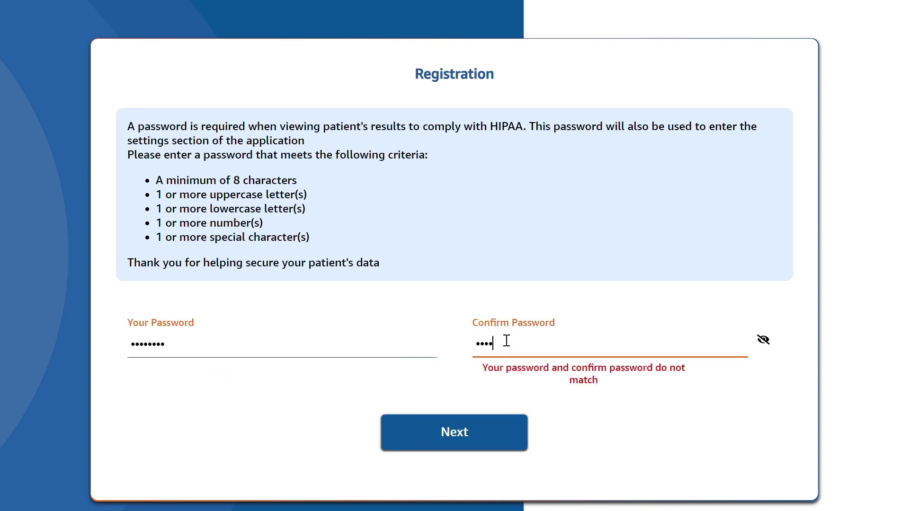
pyautogui.write('•')
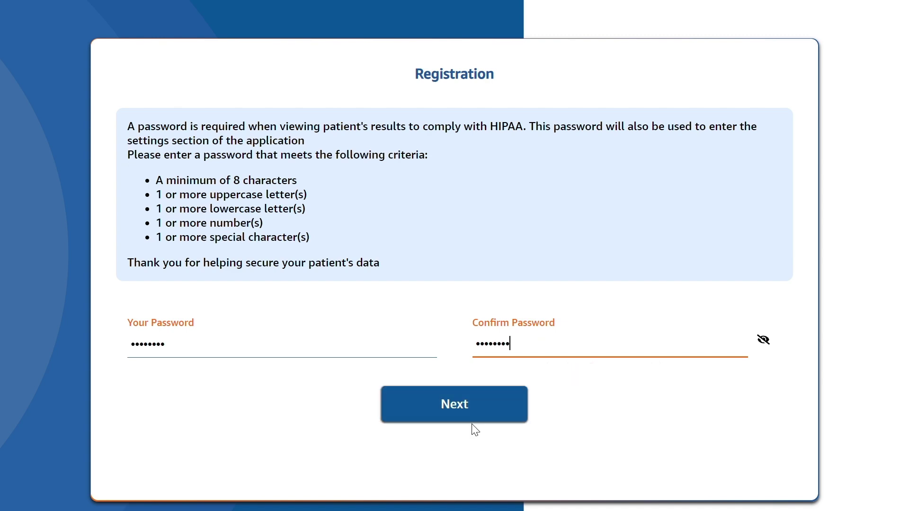
pyautogui.click(469, 420)
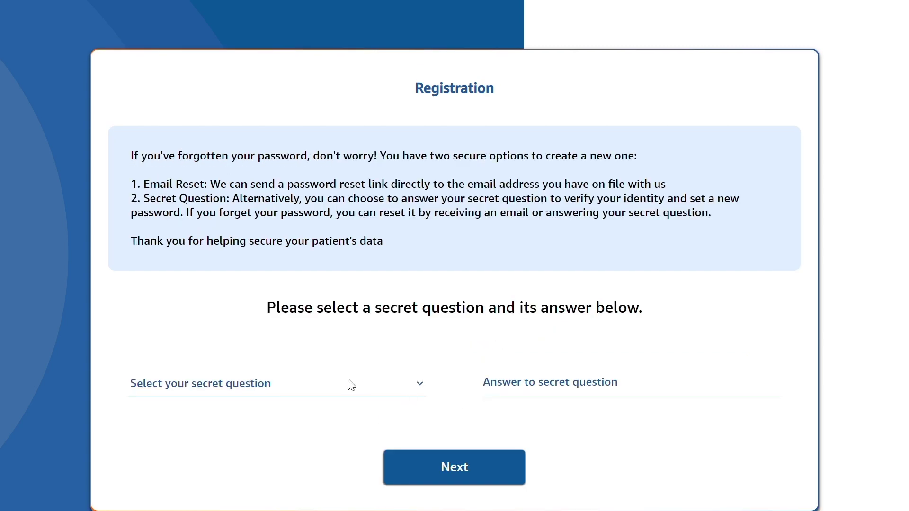
# Choose the first-pet secret question, enter its answer, and complete registration
pyautogui.click(348, 381)
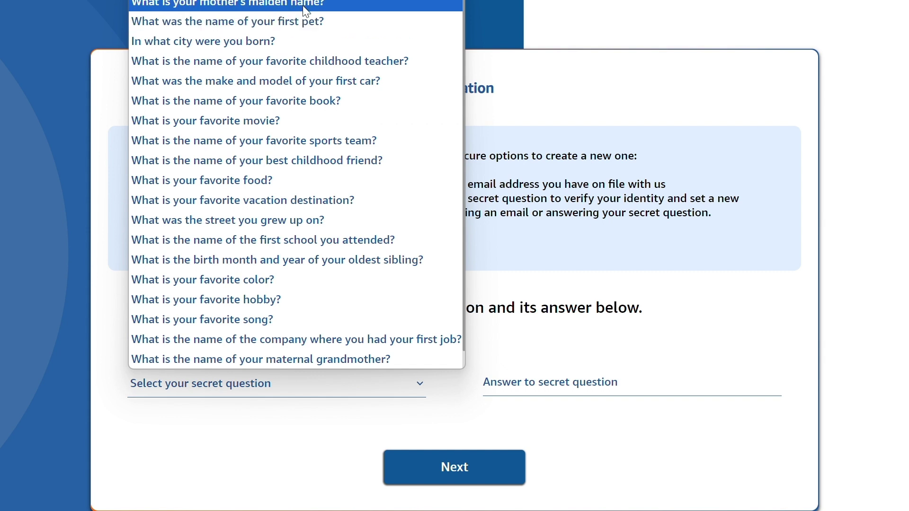
pyautogui.click(305, 21)
pyautogui.click(534, 379)
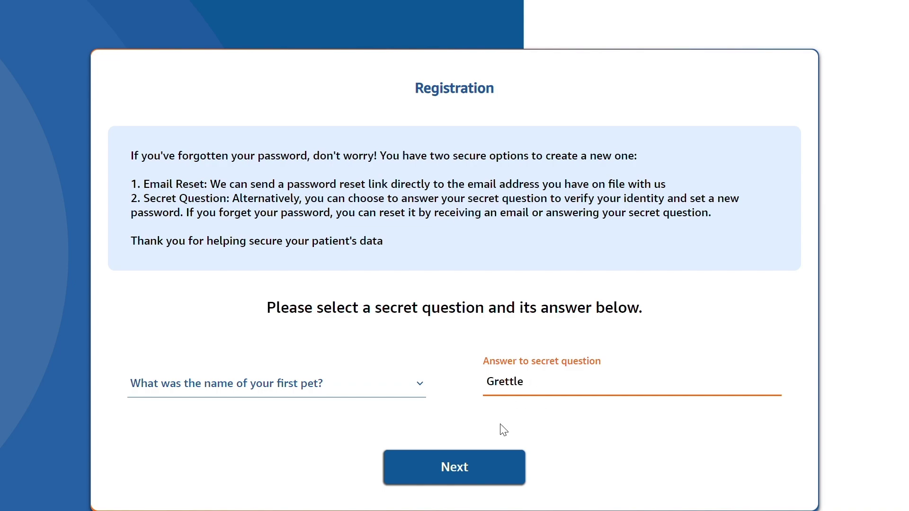
pyautogui.click(471, 470)
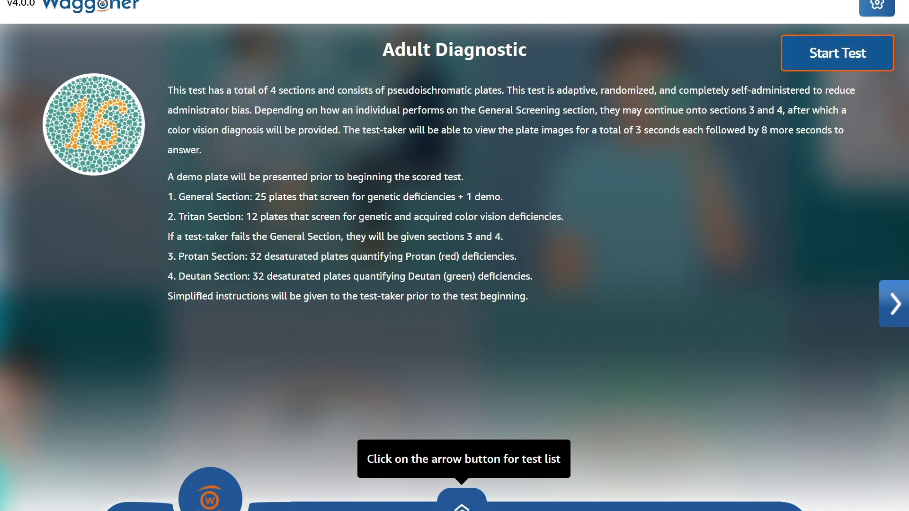
# Pick the FAA Color Vision Test from the test list at the bottom
pyautogui.click(452, 505)
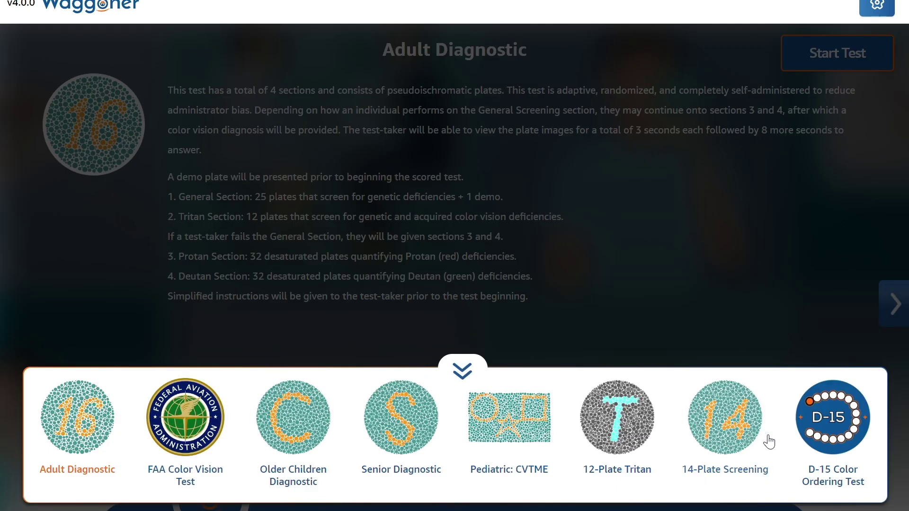
pyautogui.click(189, 415)
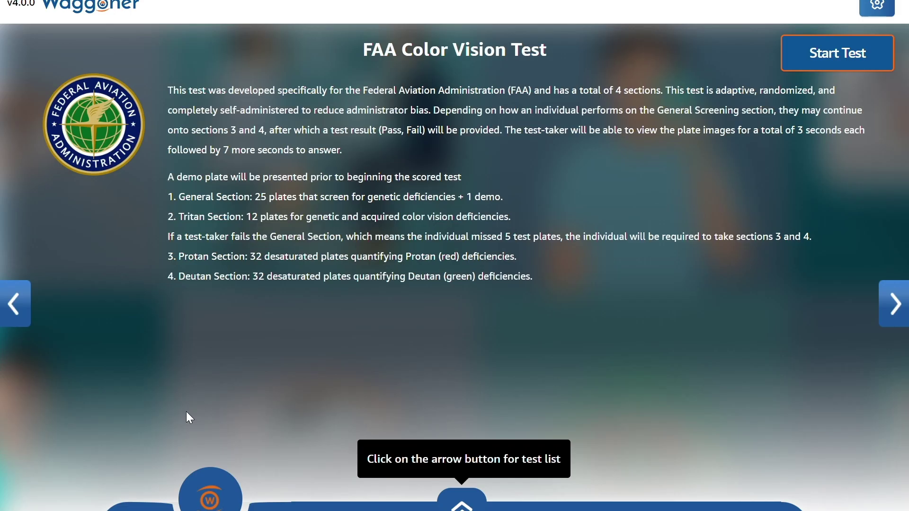